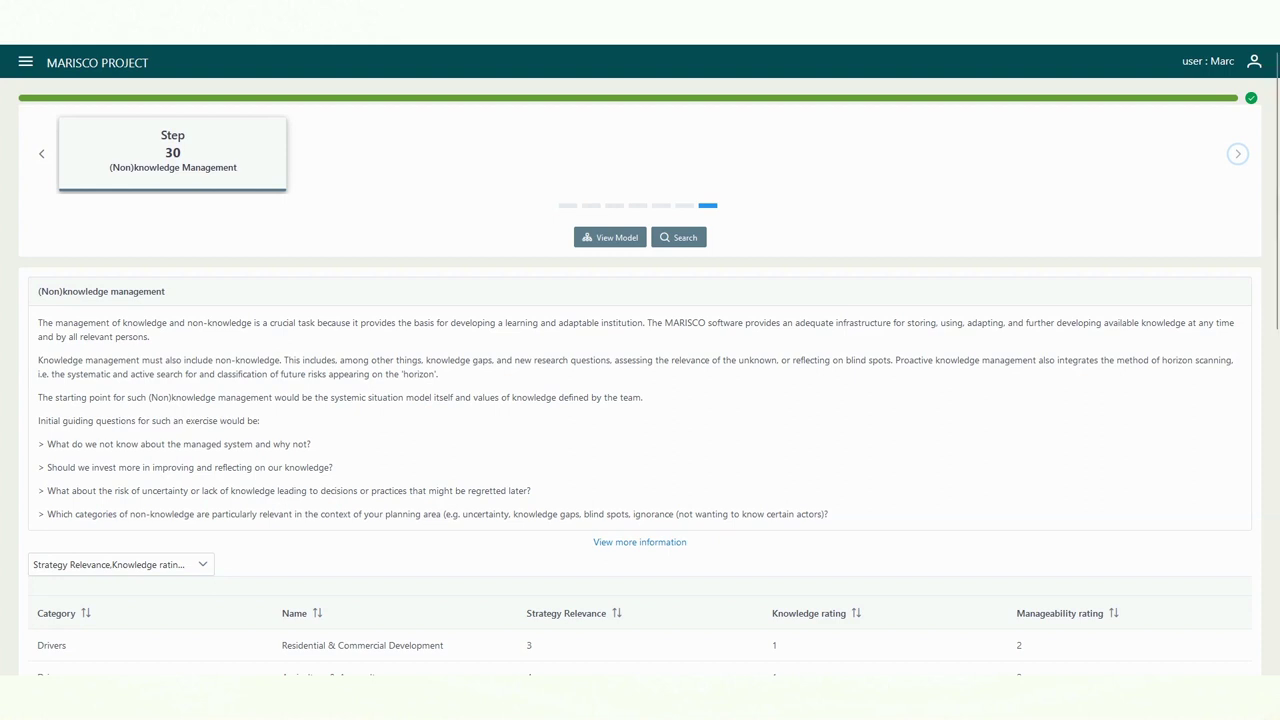
# Hide and restore the Strategy Relevance, Knowledge rating and Manageability rating columns in the table, one at a time.
pyautogui.scroll(-3, 640, 380)
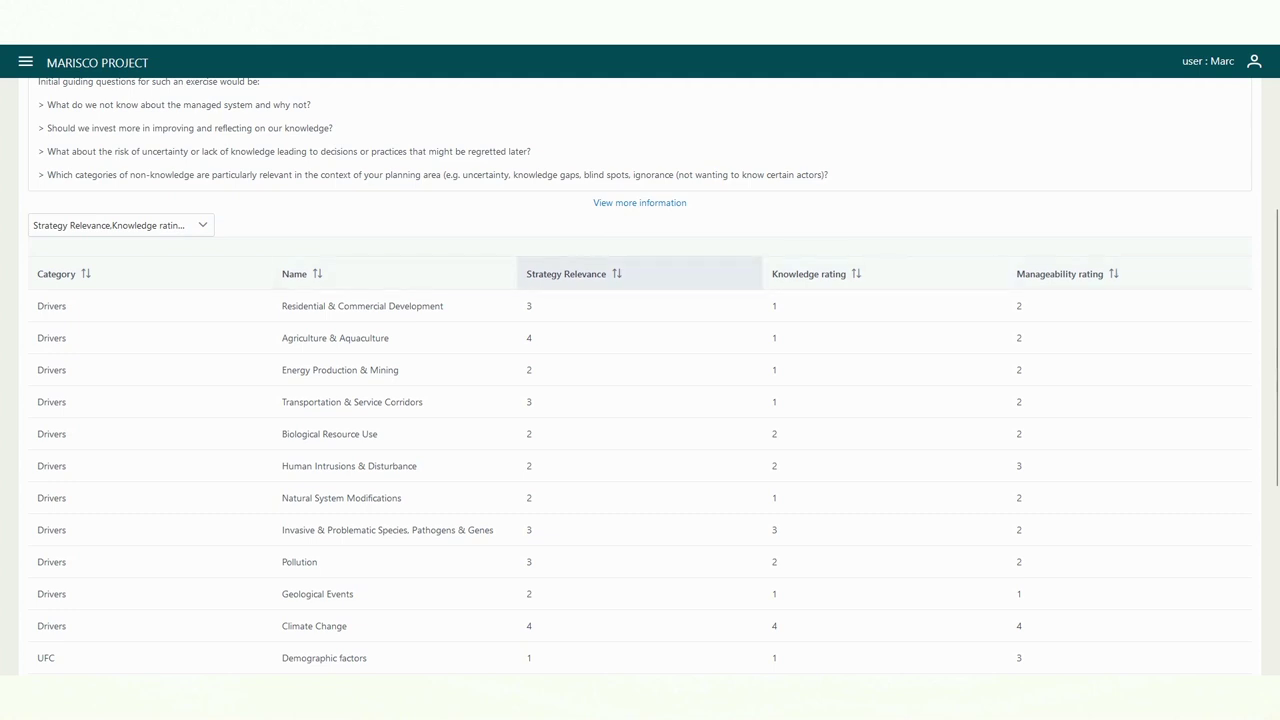
pyautogui.click(120, 225)
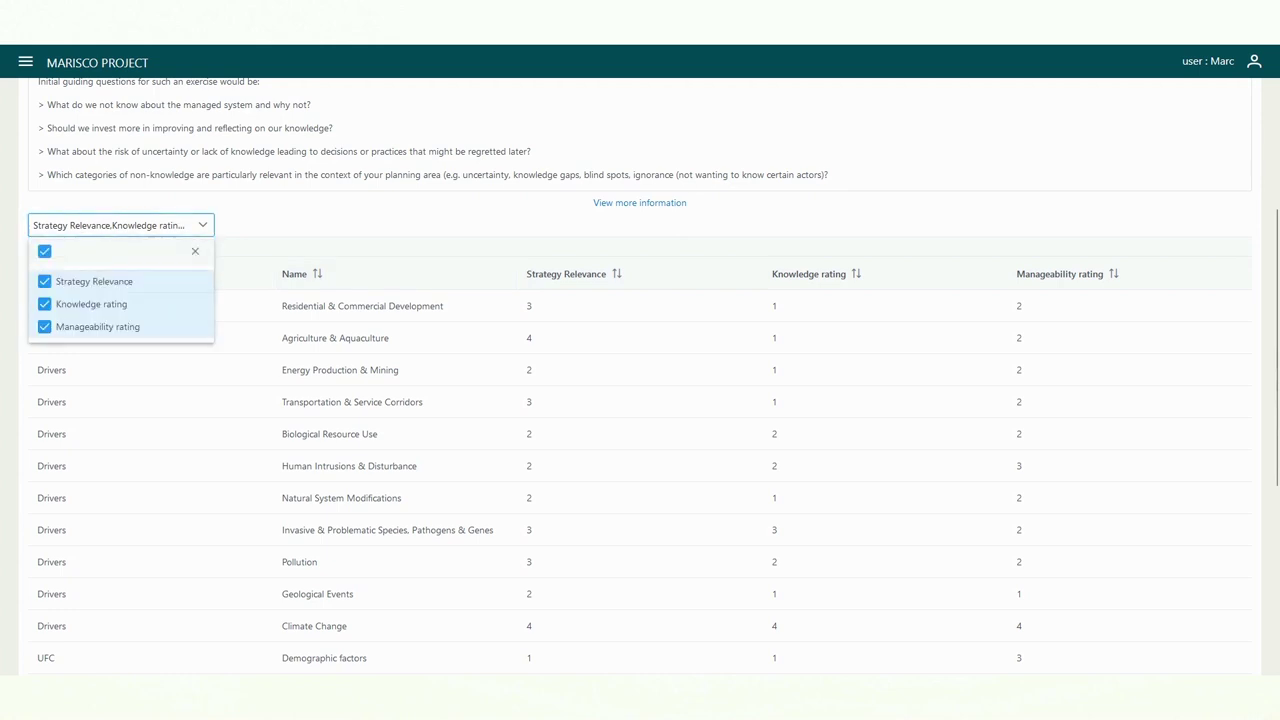
pyautogui.click(44, 281)
pyautogui.click(44, 281)
pyautogui.click(44, 304)
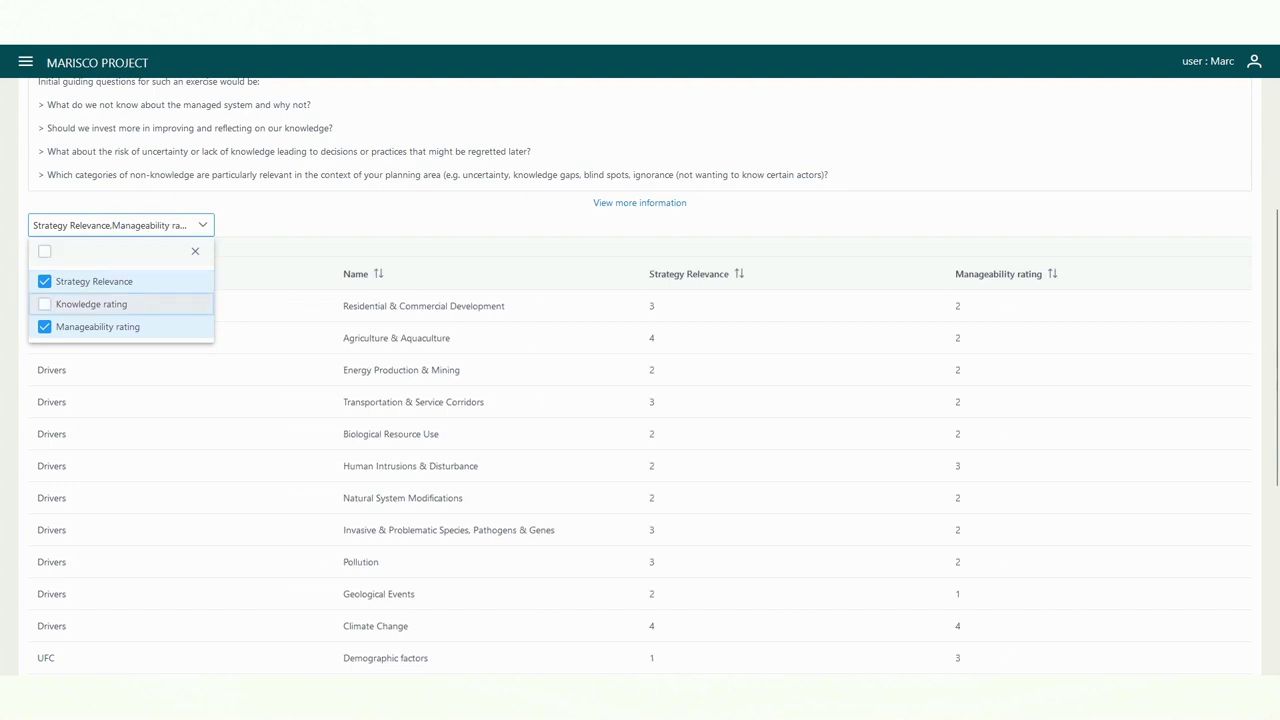
pyautogui.click(44, 304)
pyautogui.click(44, 326)
pyautogui.click(44, 326)
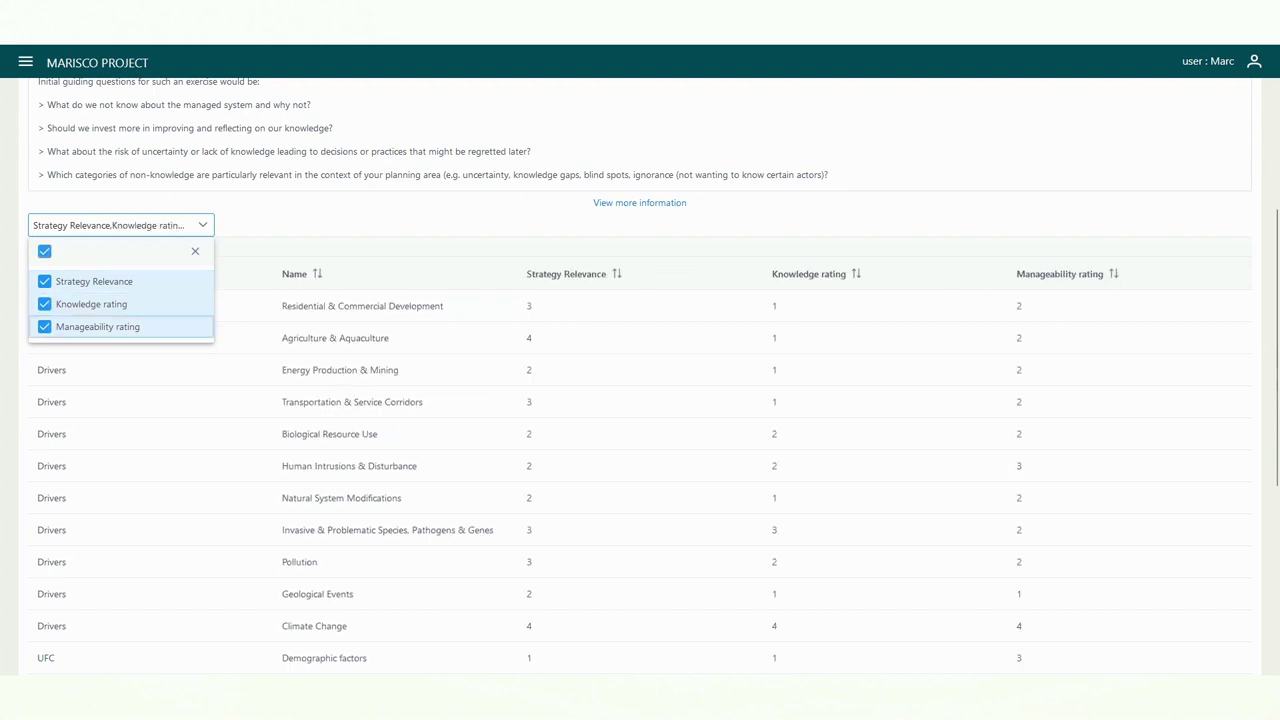
pyautogui.press('Escape')
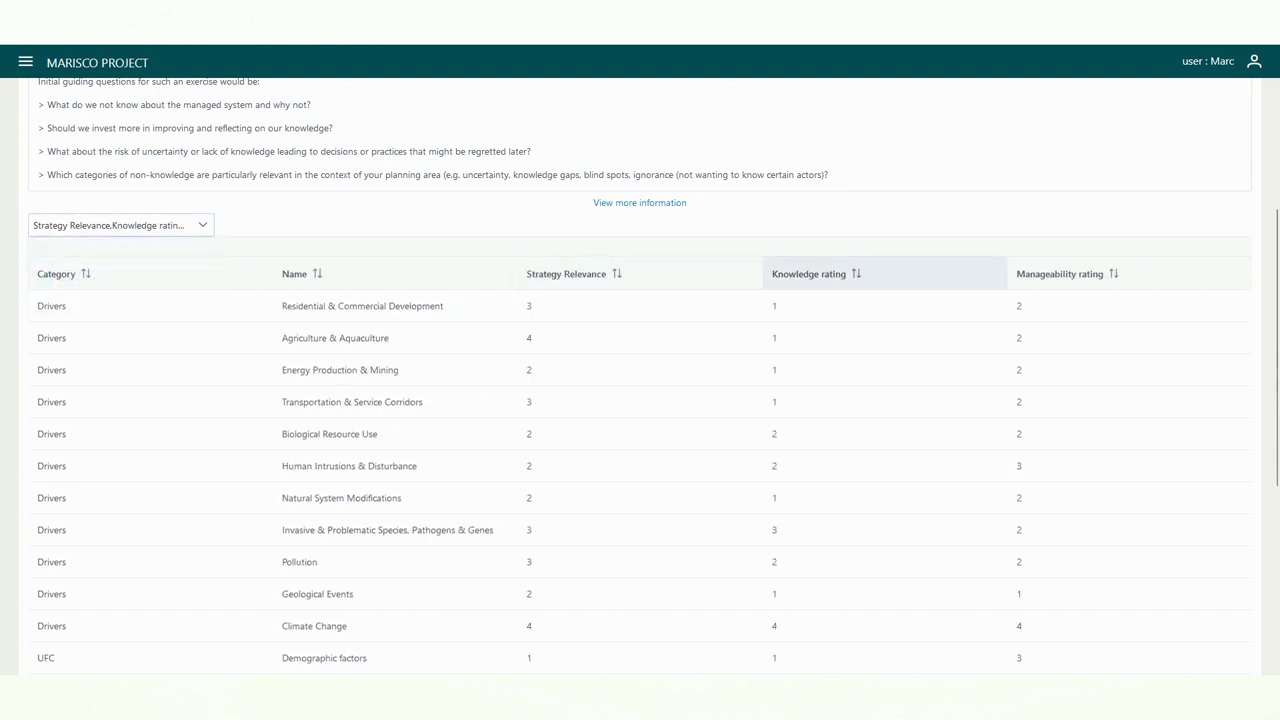
# Sort the (Non)knowledge management table by Strategy Relevance in descending order.
pyautogui.click(616, 273)
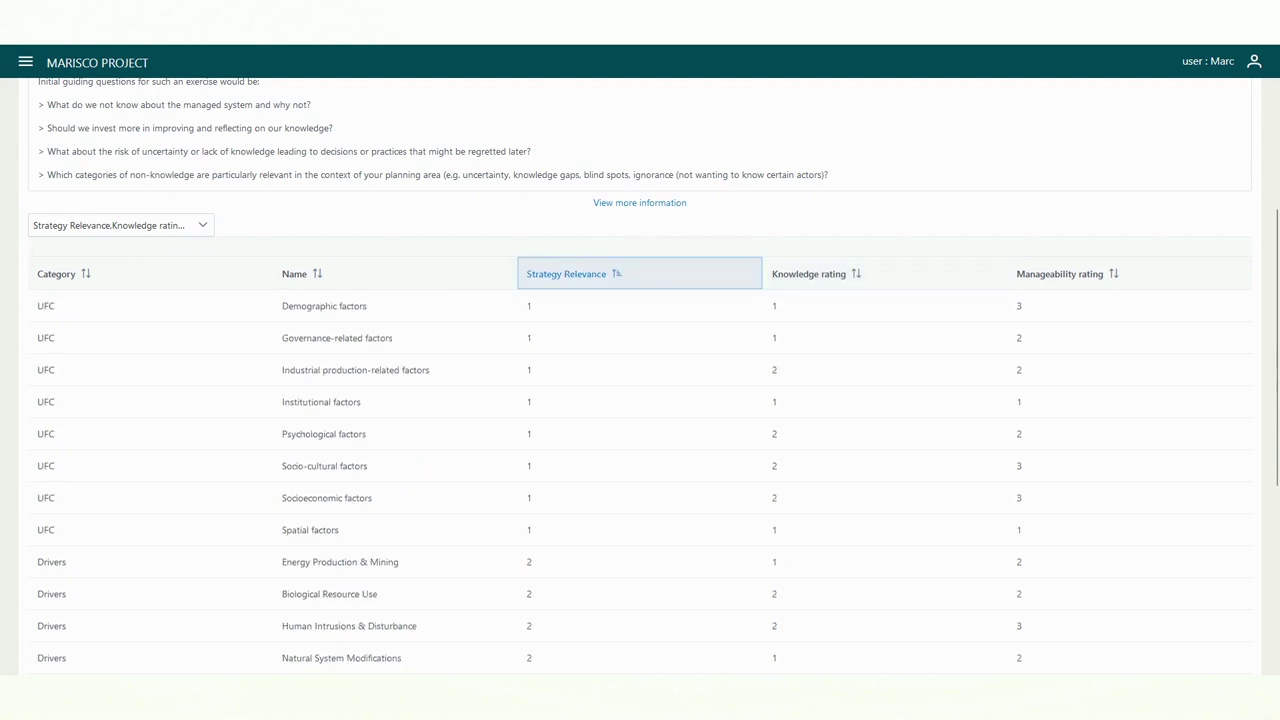
pyautogui.click(616, 273)
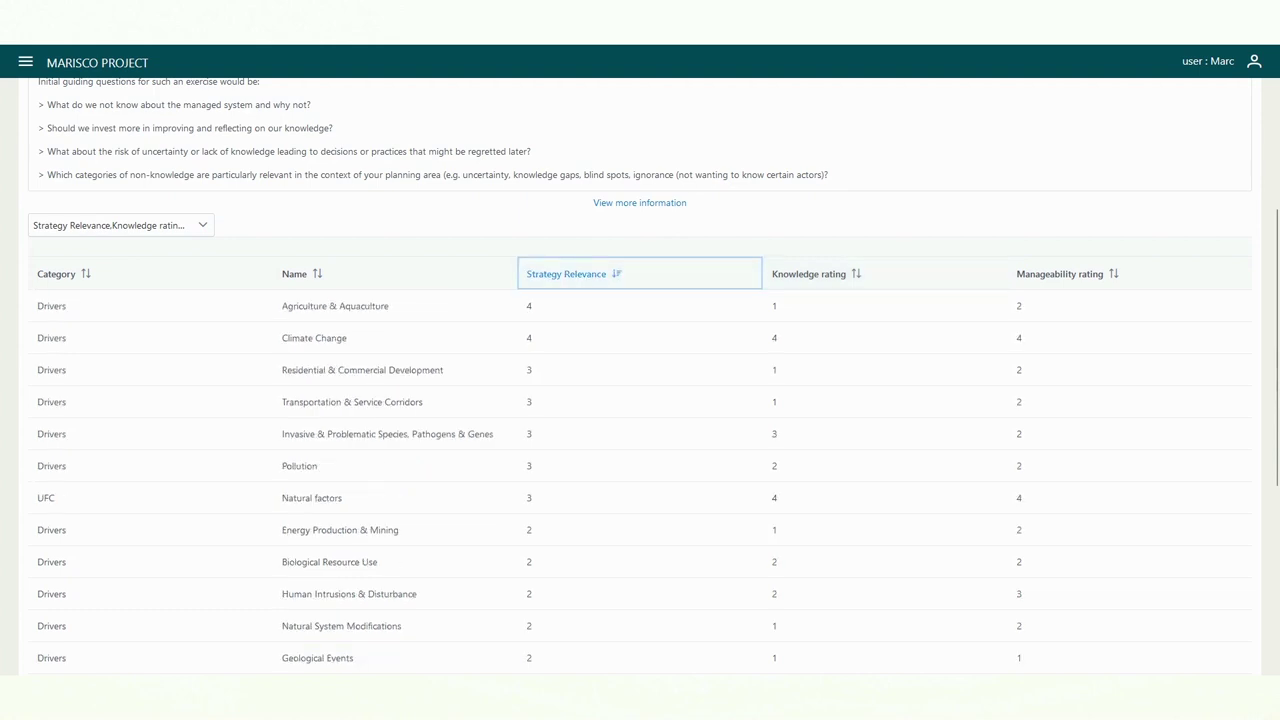
pyautogui.scroll(4, 640, 376)
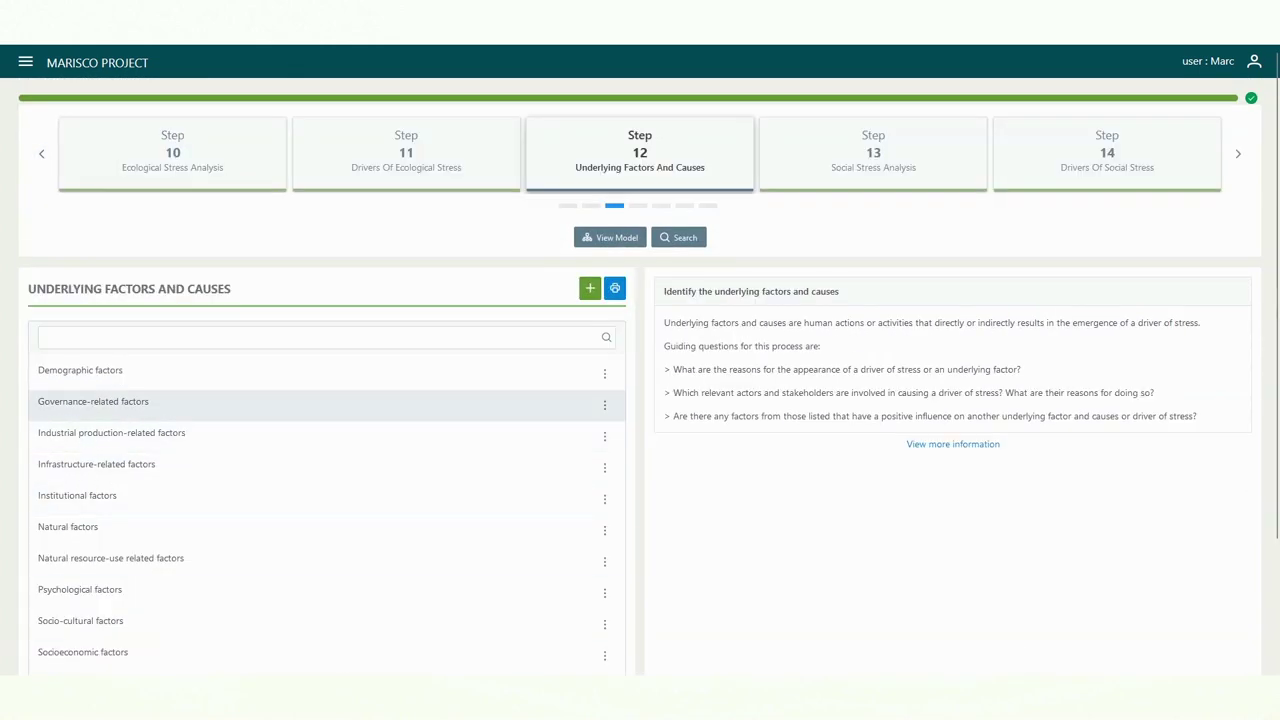
# Open the Demographic factors entry for editing, examine its Description and Comments fields, and save the entry.
pyautogui.click(604, 373)
pyautogui.click(624, 426)
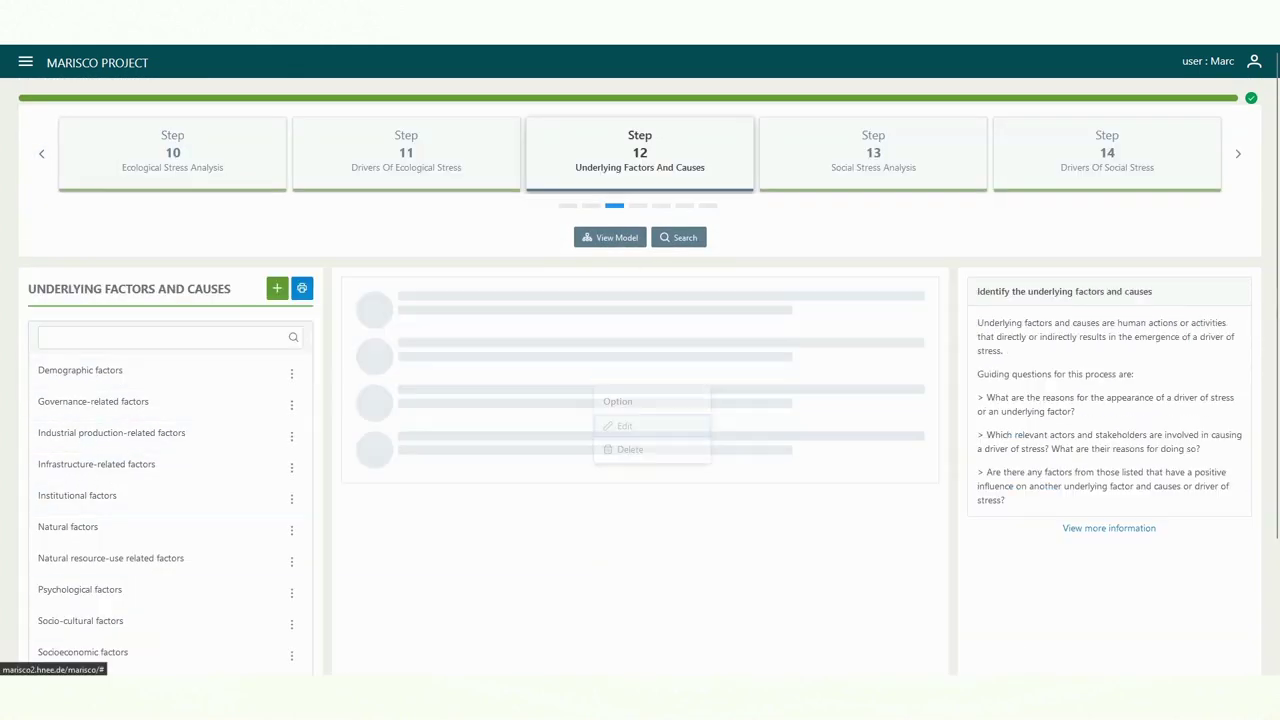
pyautogui.scroll(-4, 640, 376)
pyautogui.scroll(-1, 640, 376)
pyautogui.click(639, 316)
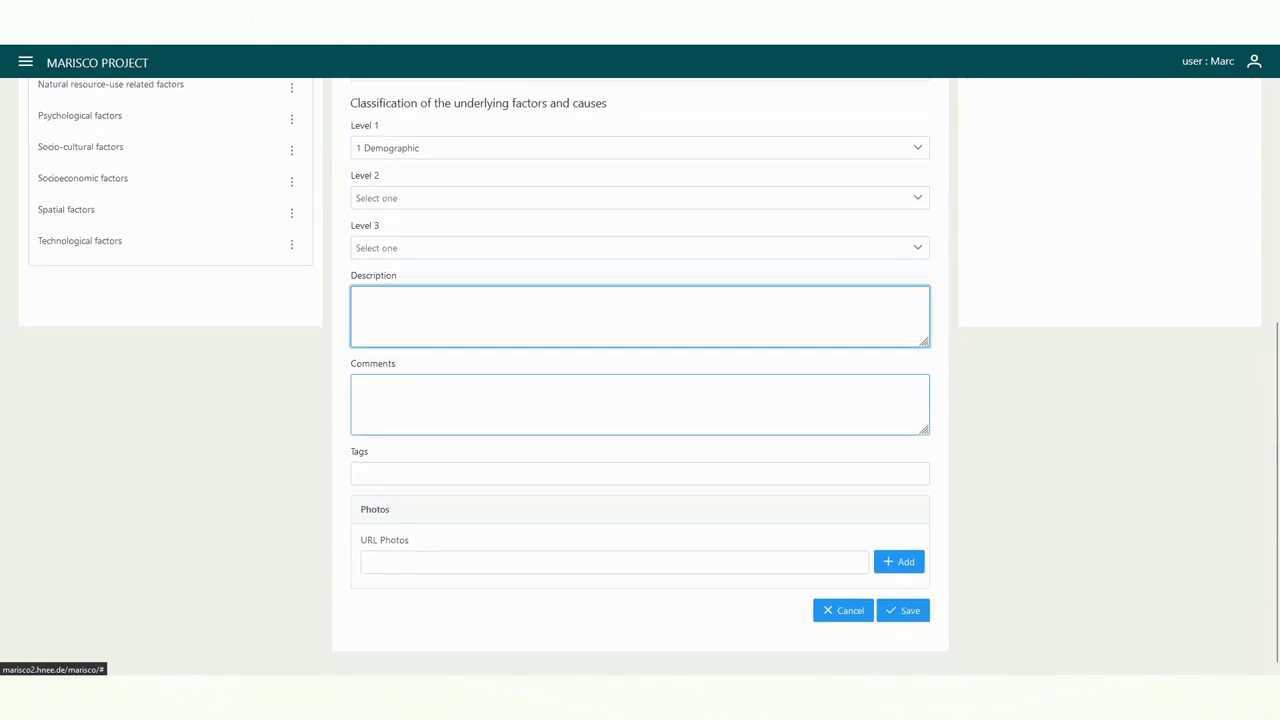
pyautogui.click(639, 404)
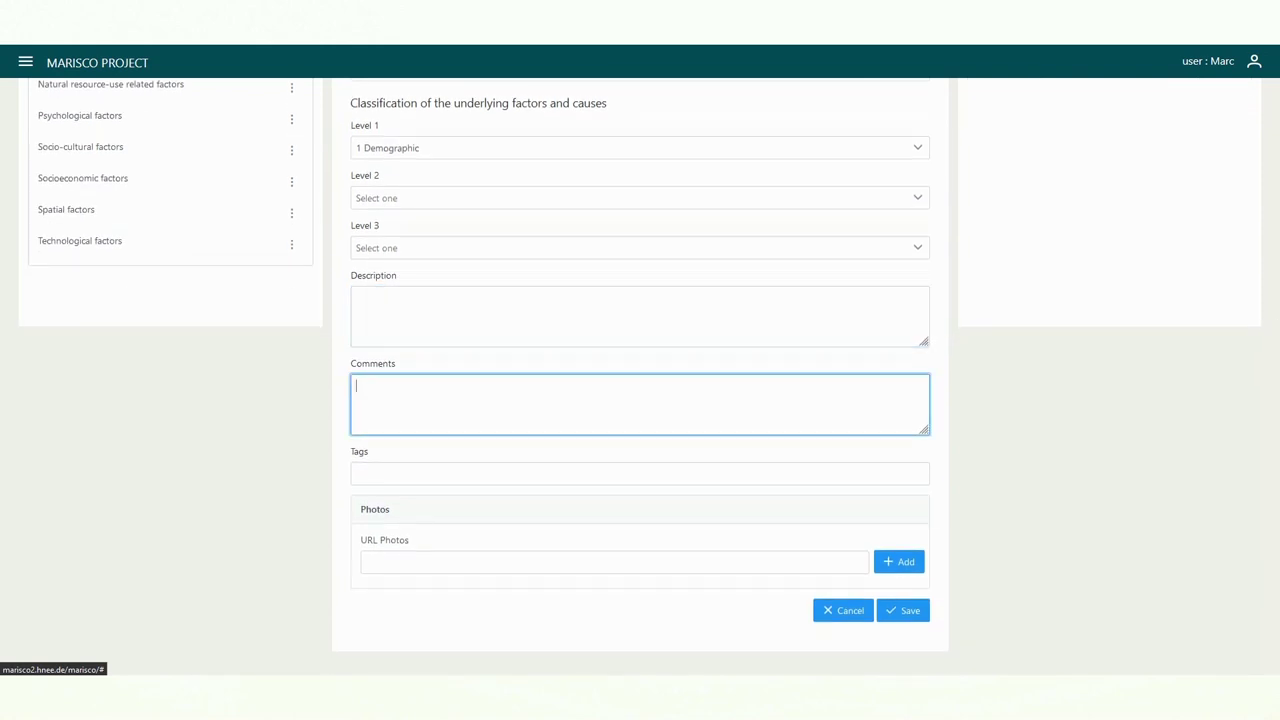
pyautogui.click(903, 610)
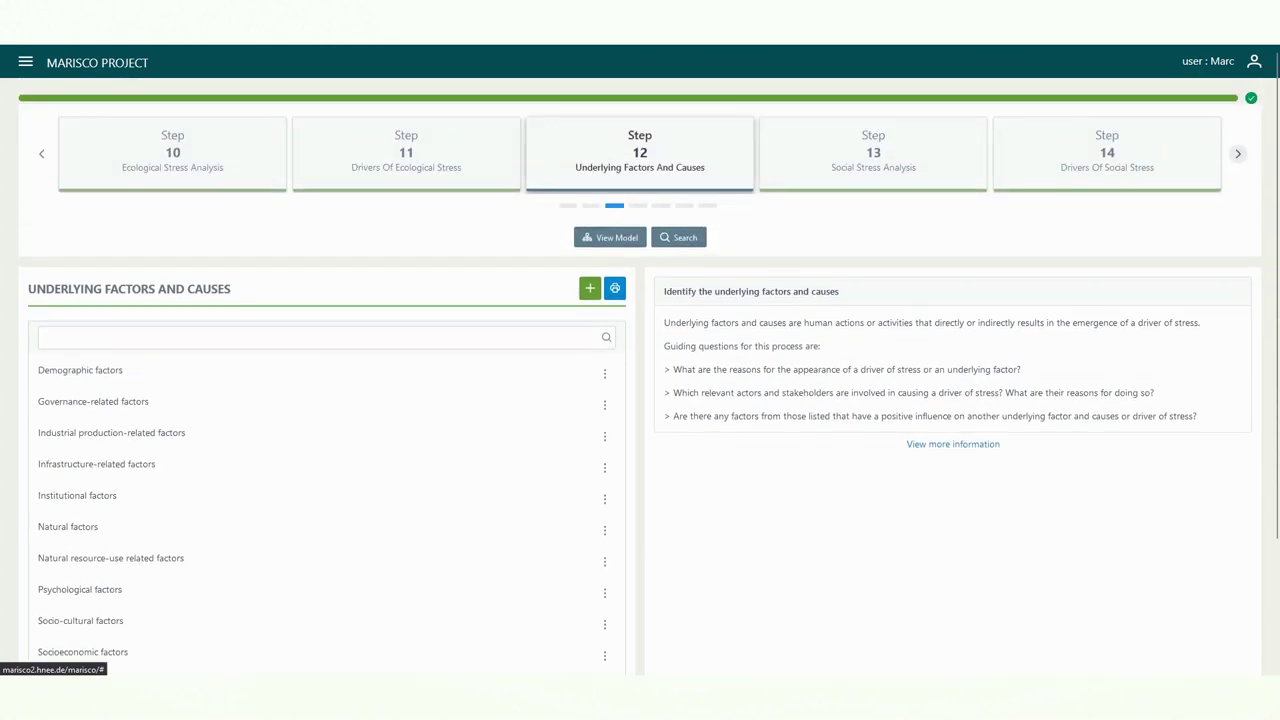
# Go to step 30, (Non)knowledge Management, and bring it into view in the step overview.
pyautogui.click(1238, 154)
pyautogui.click(1238, 154)
pyautogui.click(1238, 154)
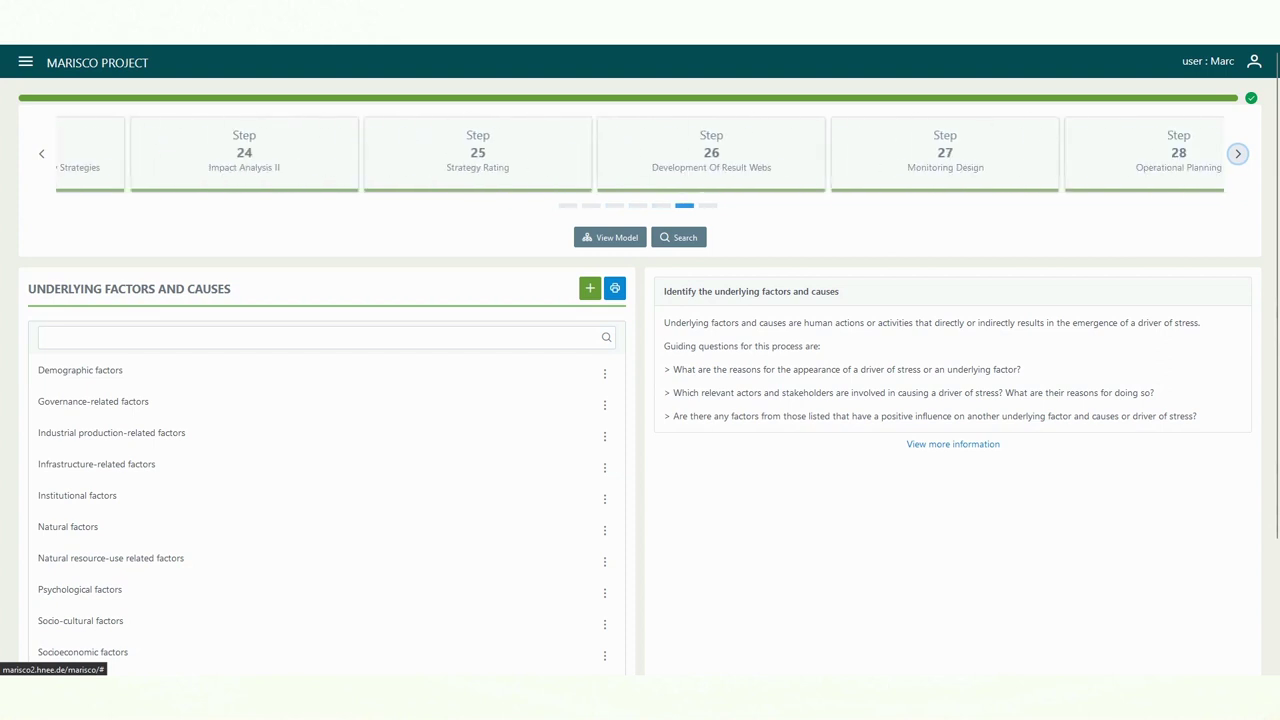
pyautogui.click(1238, 154)
pyautogui.click(1238, 153)
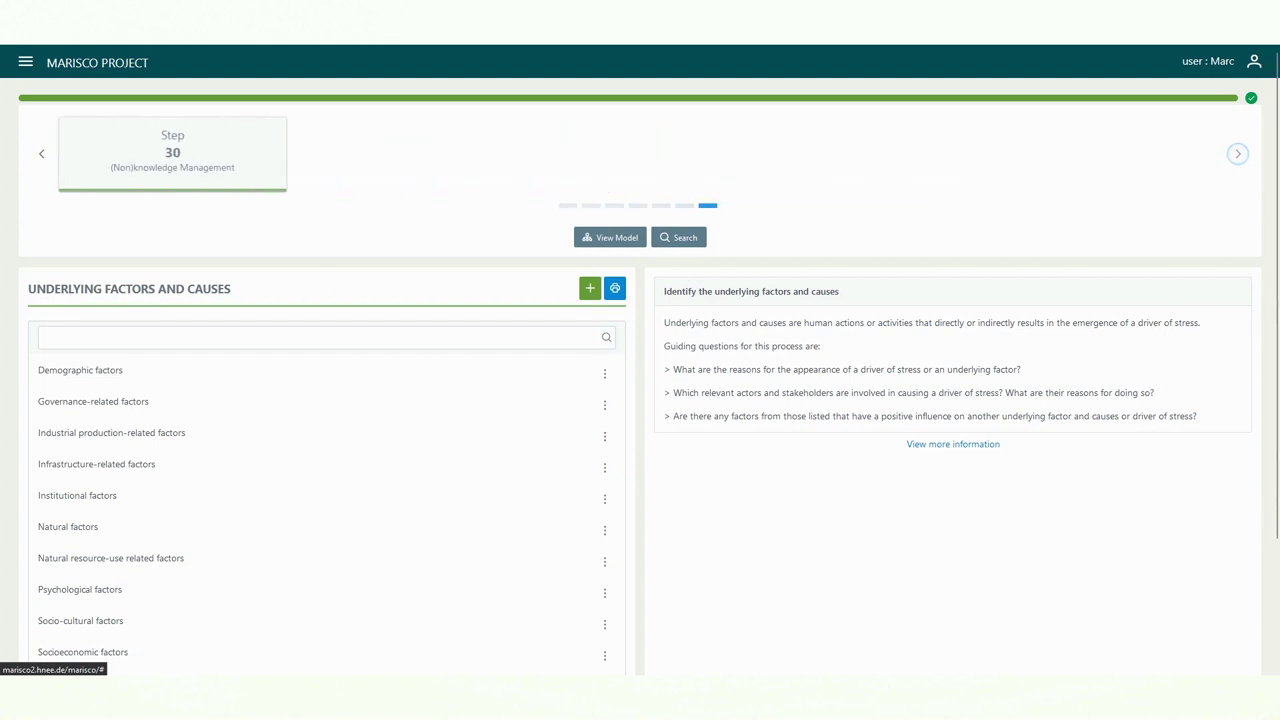
pyautogui.click(172, 153)
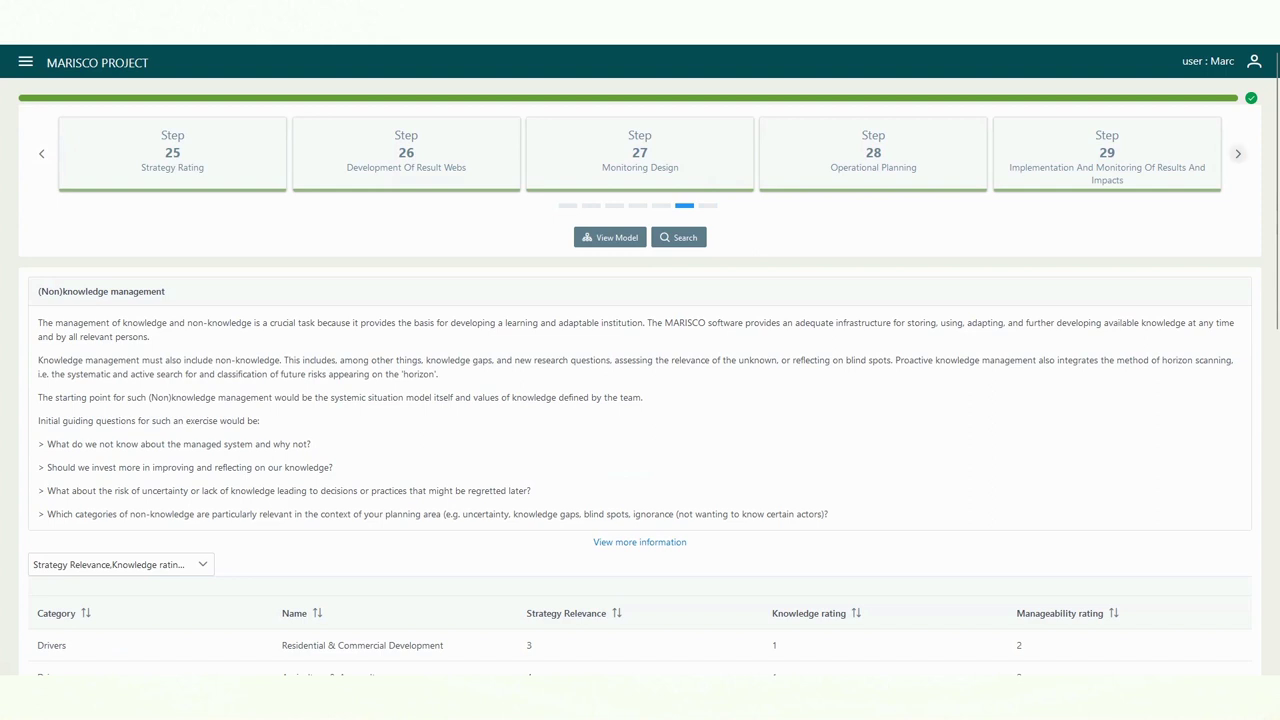
pyautogui.click(1238, 153)
# Sort the table of drivers and underlying factors by descending Strategy Relevance, followed by a new sort on descending Knowledge rating.
pyautogui.scroll(-5, 640, 370)
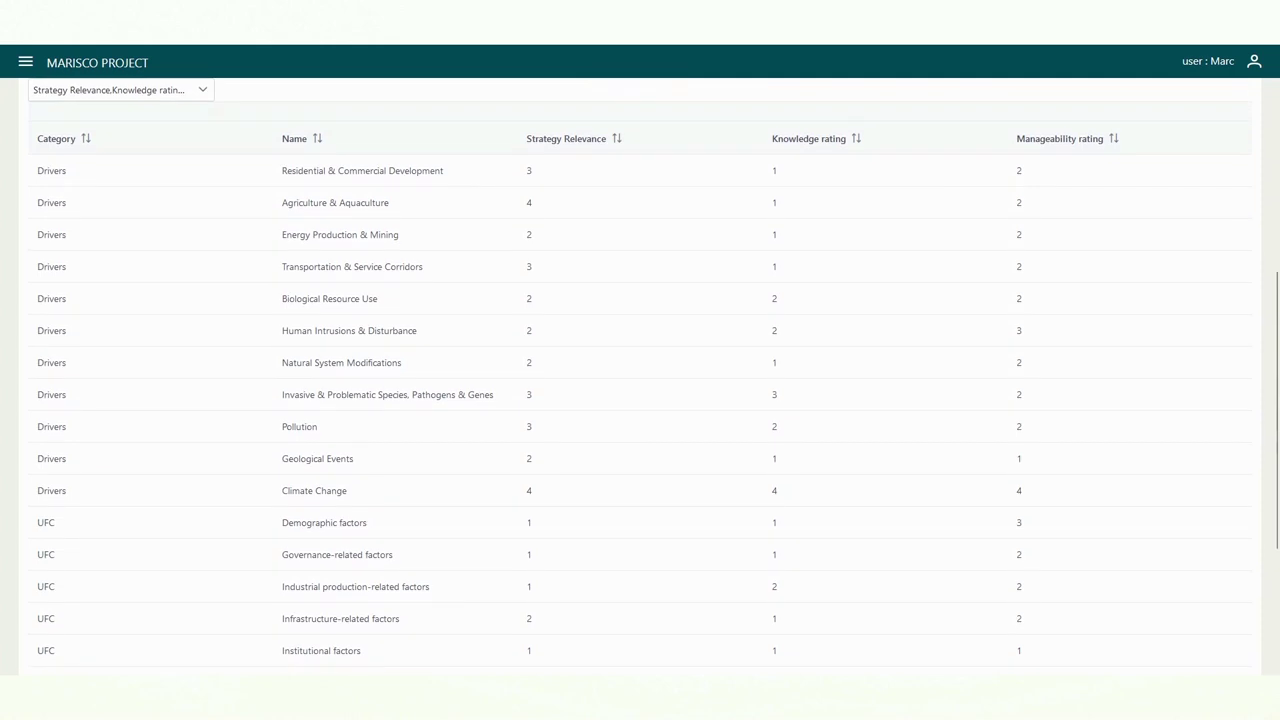
pyautogui.click(639, 138)
pyautogui.click(639, 138)
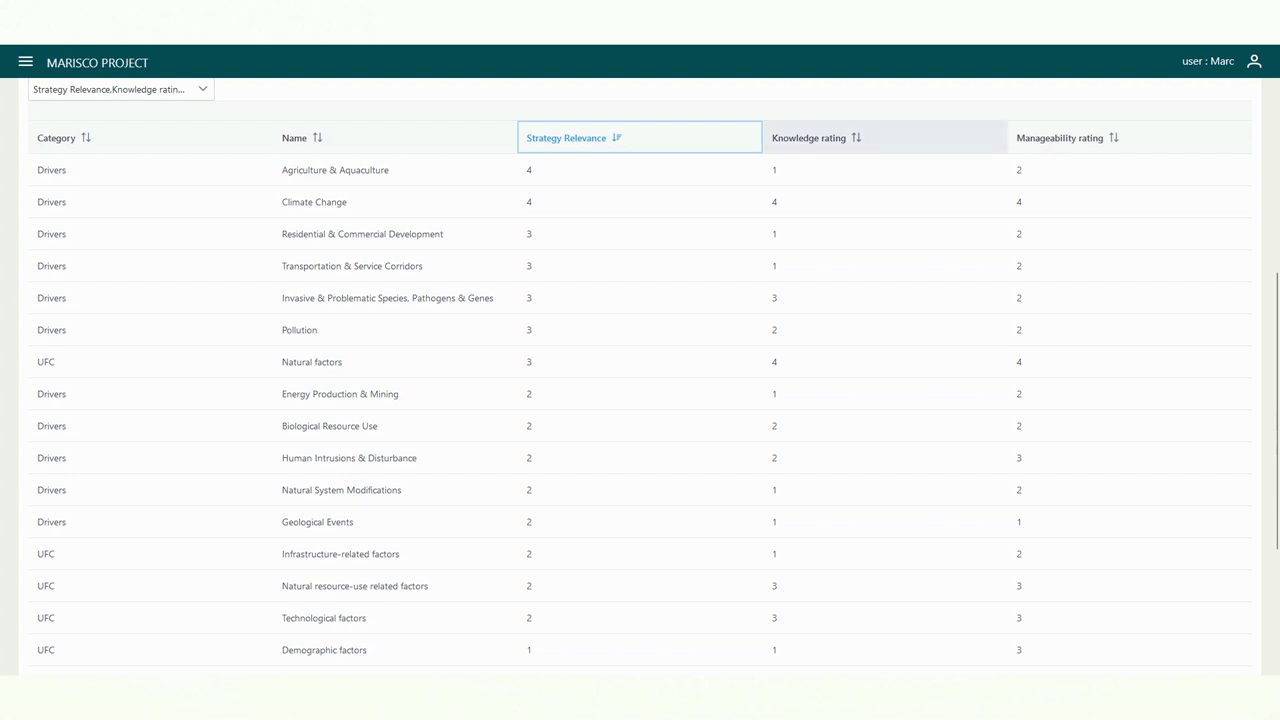
pyautogui.click(810, 140)
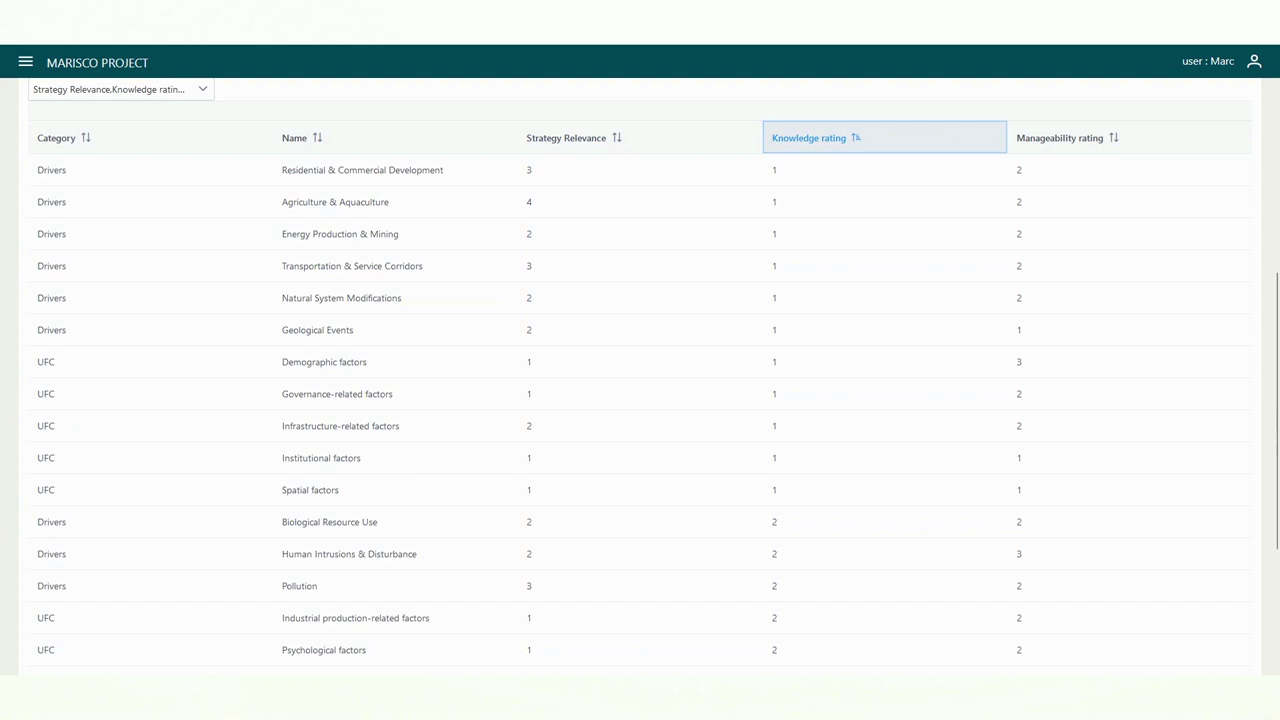
pyautogui.click(810, 138)
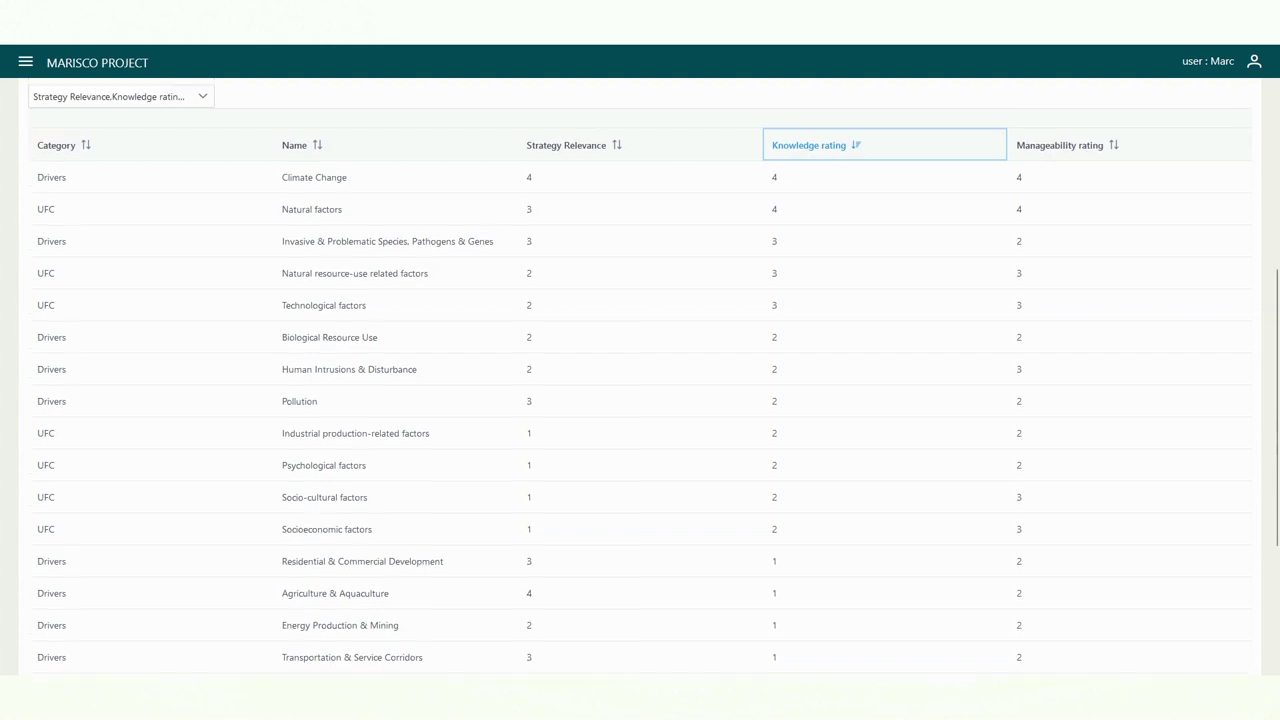
pyautogui.scroll(2, 640, 400)
pyautogui.scroll(2, 640, 400)
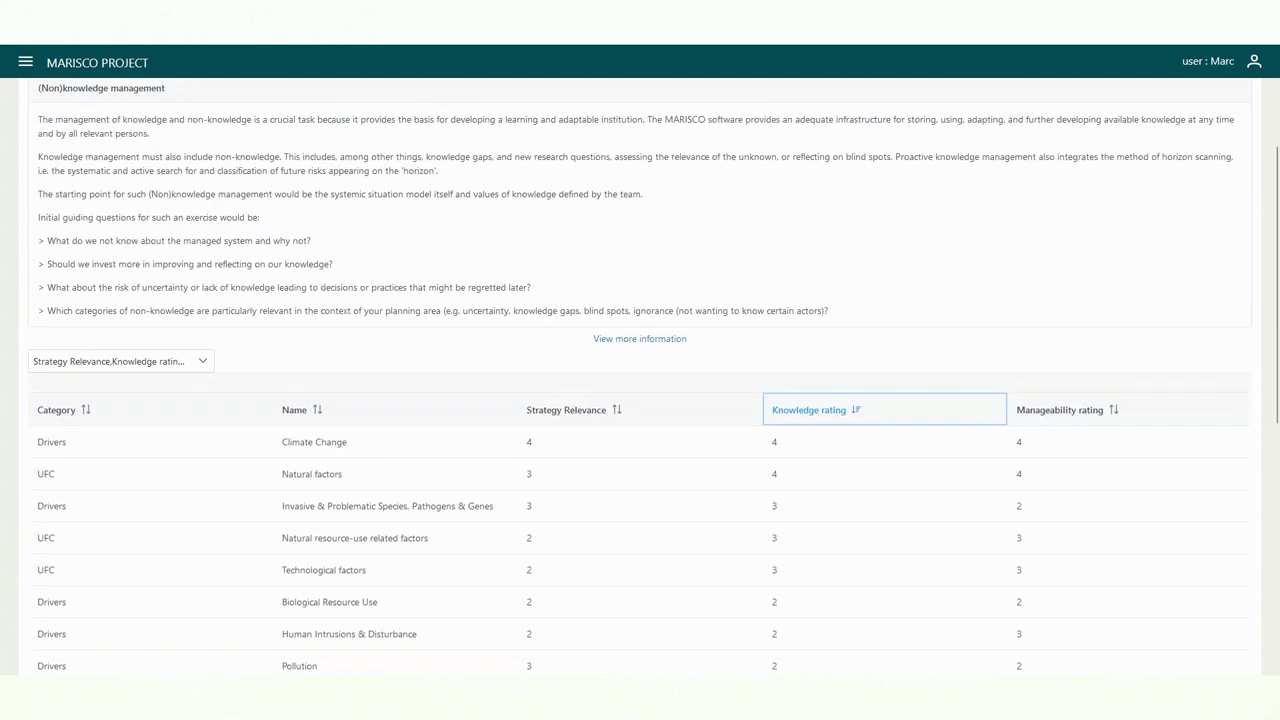
pyautogui.scroll(1, 640, 400)
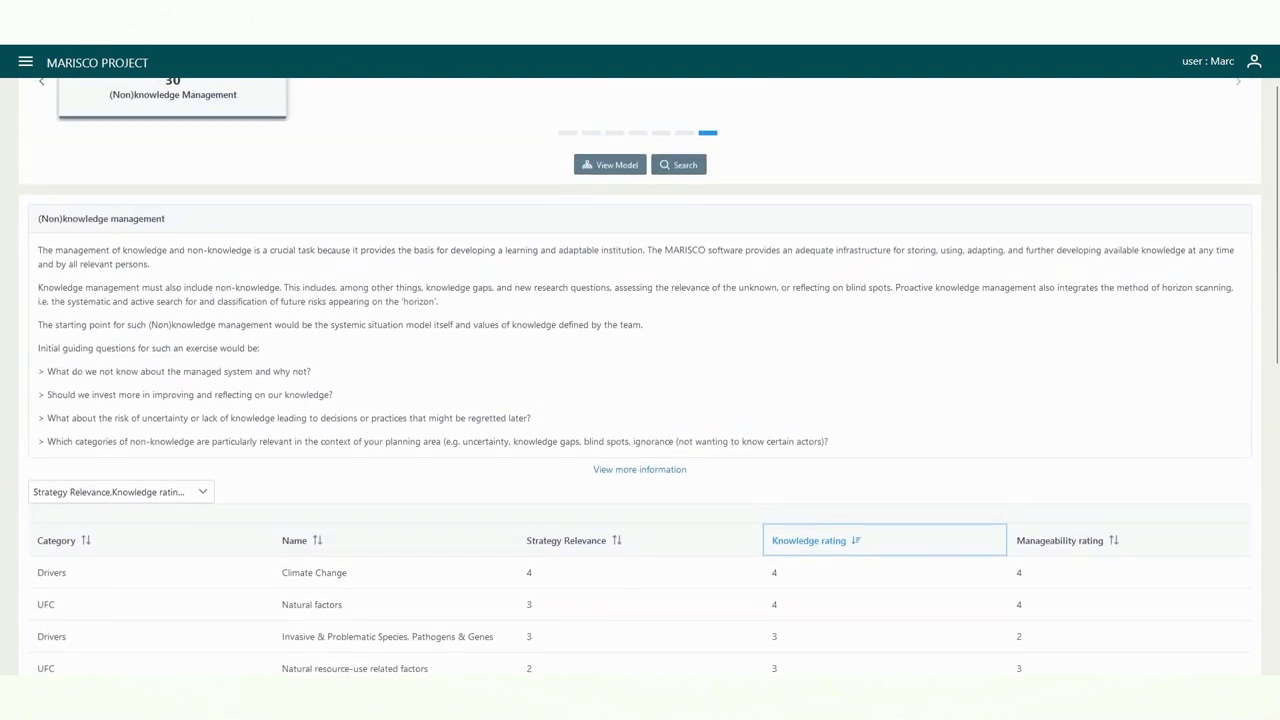